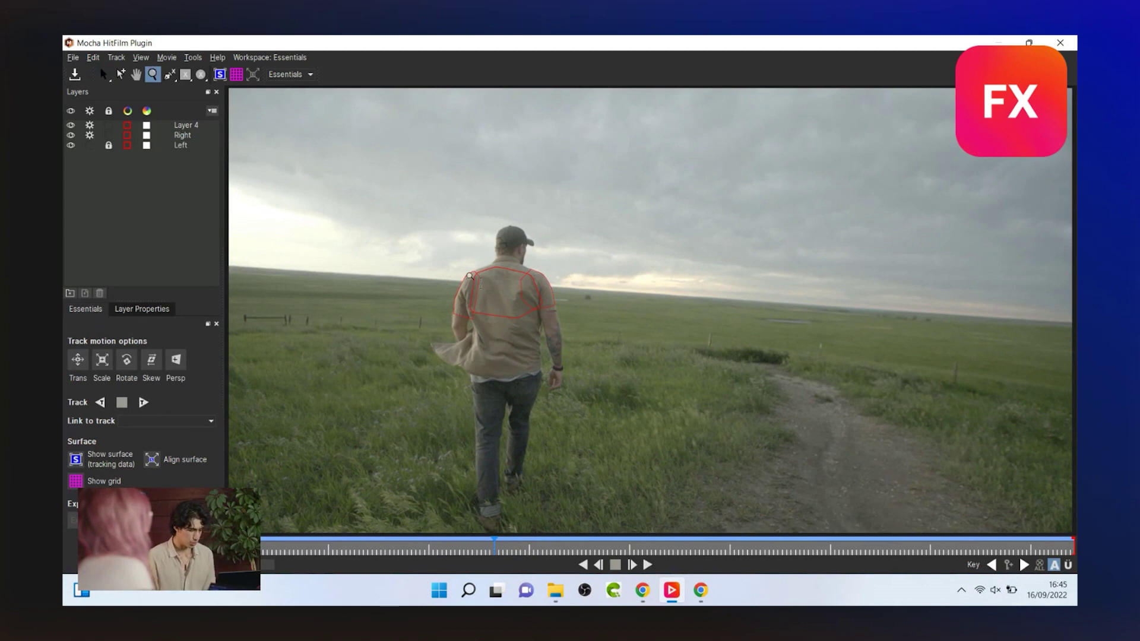
Make a 1080p composite shot from the Beach clip.
{"action": "scroll", "coordinate": [588, 168], "scroll_direction": "up", "scroll_amount": 5}
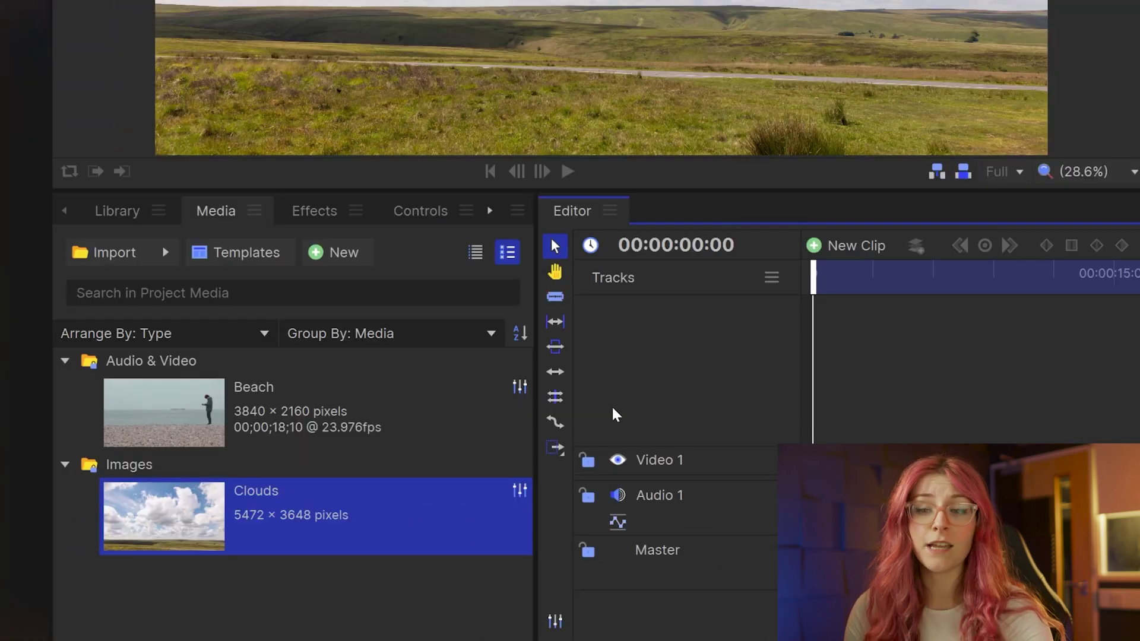
{"action": "right_click", "coordinate": [456, 419]}
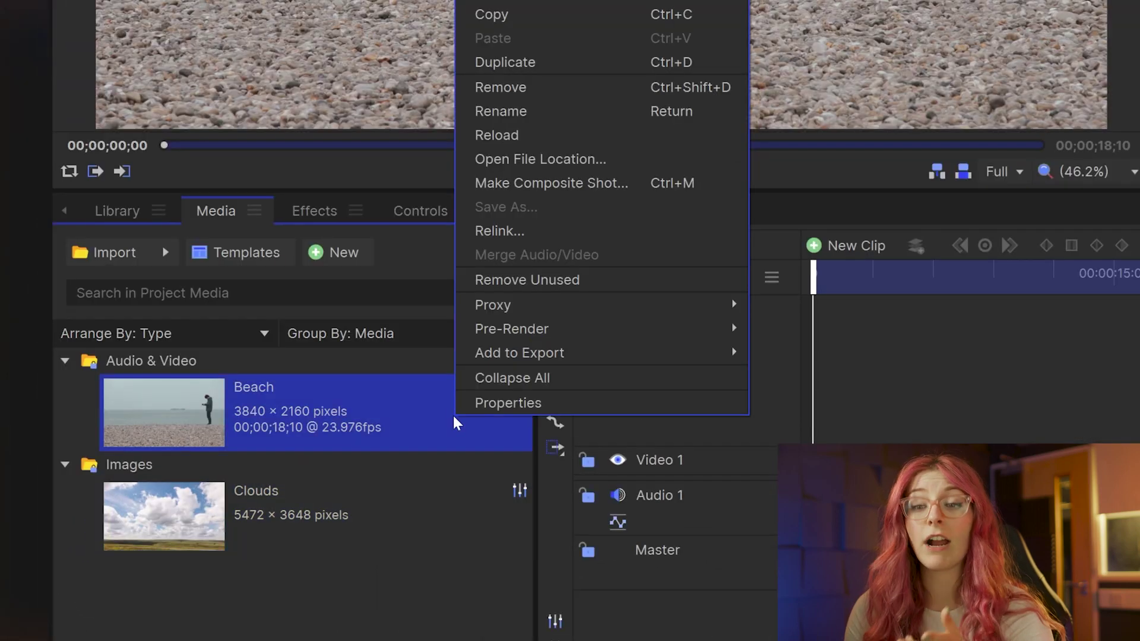
{"action": "left_click", "coordinate": [618, 194]}
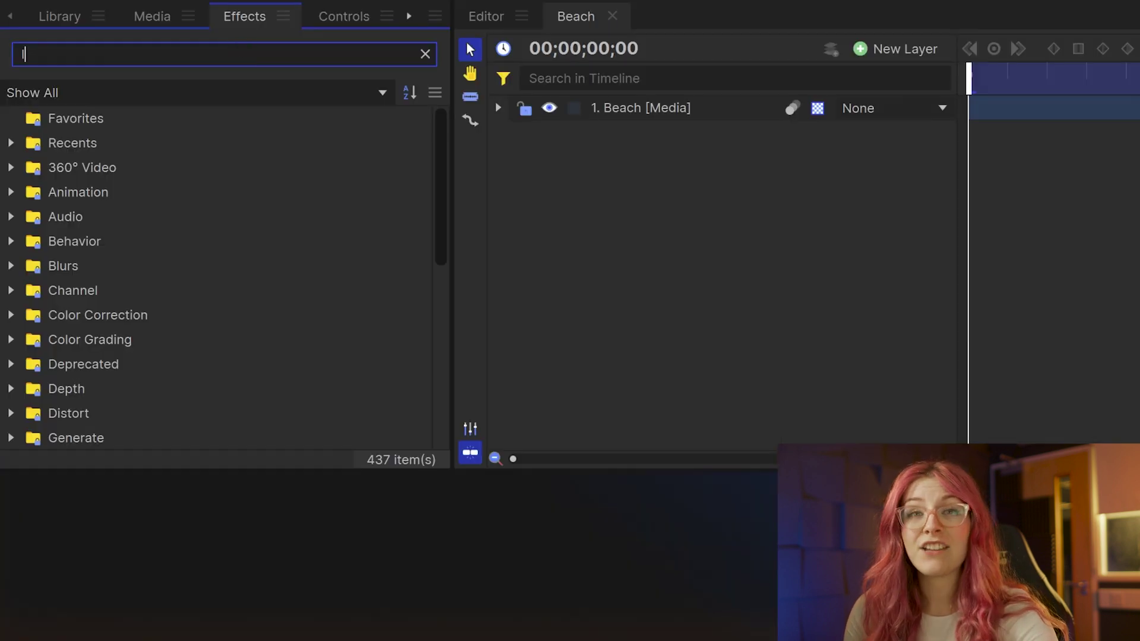
Apply a Luminance Key set to Key Out Brighter with threshold 0.68 to remove the sky.
{"action": "type", "text": "luminance"}
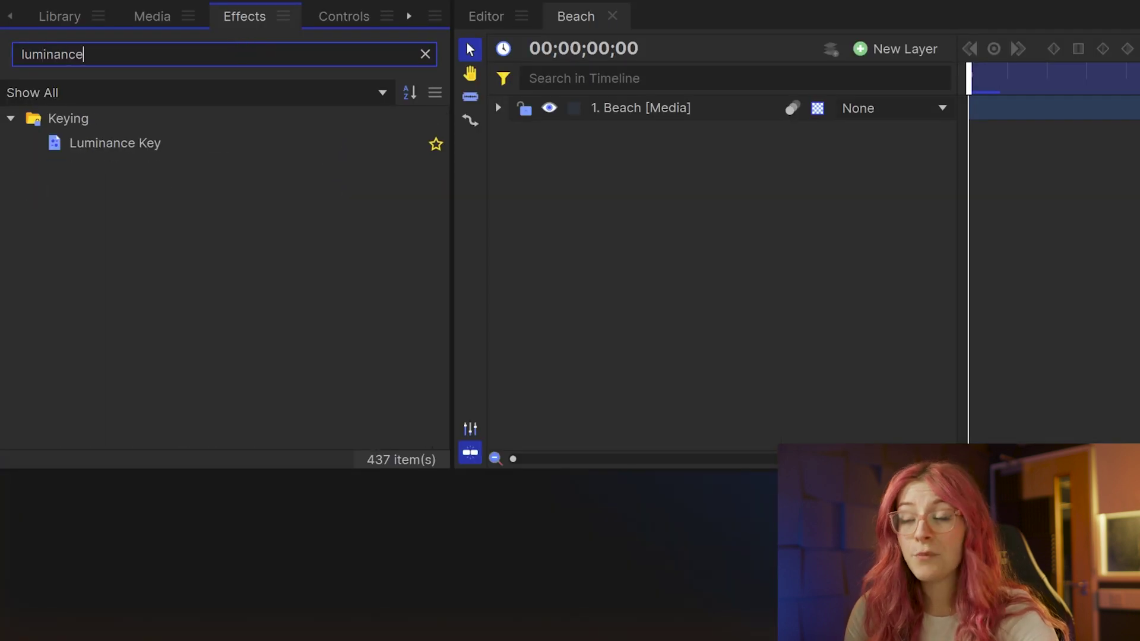
{"action": "left_click_drag", "start_coordinate": [248, 152], "coordinate": [682, 110]}
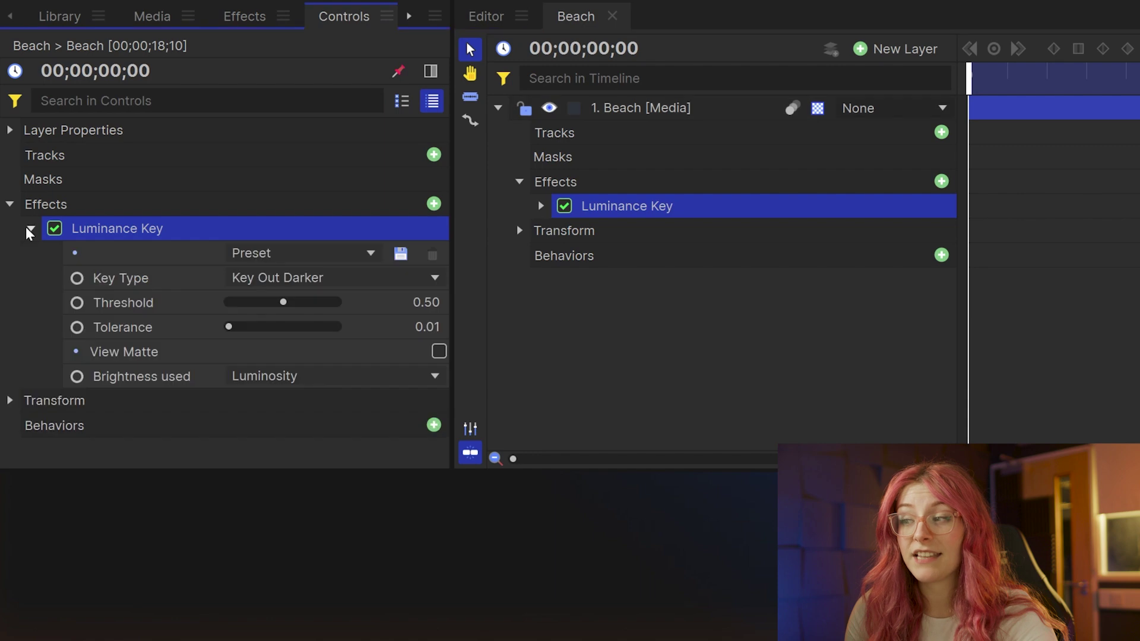
{"action": "left_click", "coordinate": [362, 279]}
{"action": "left_click", "coordinate": [359, 333]}
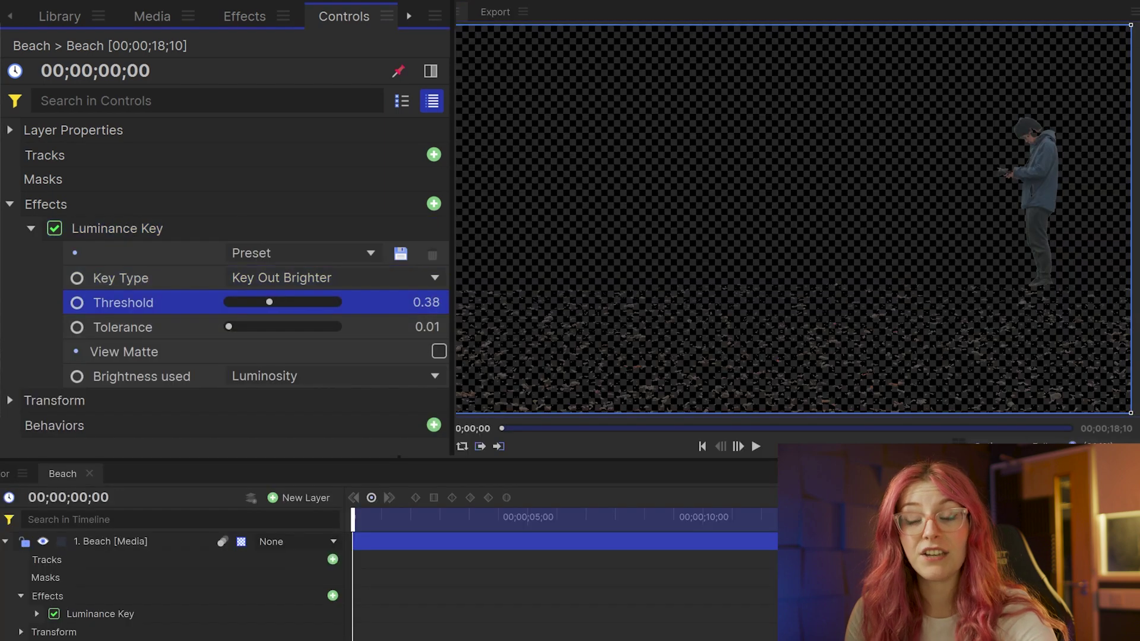
{"action": "left_click_drag", "start_coordinate": [267, 302], "coordinate": [300, 302]}
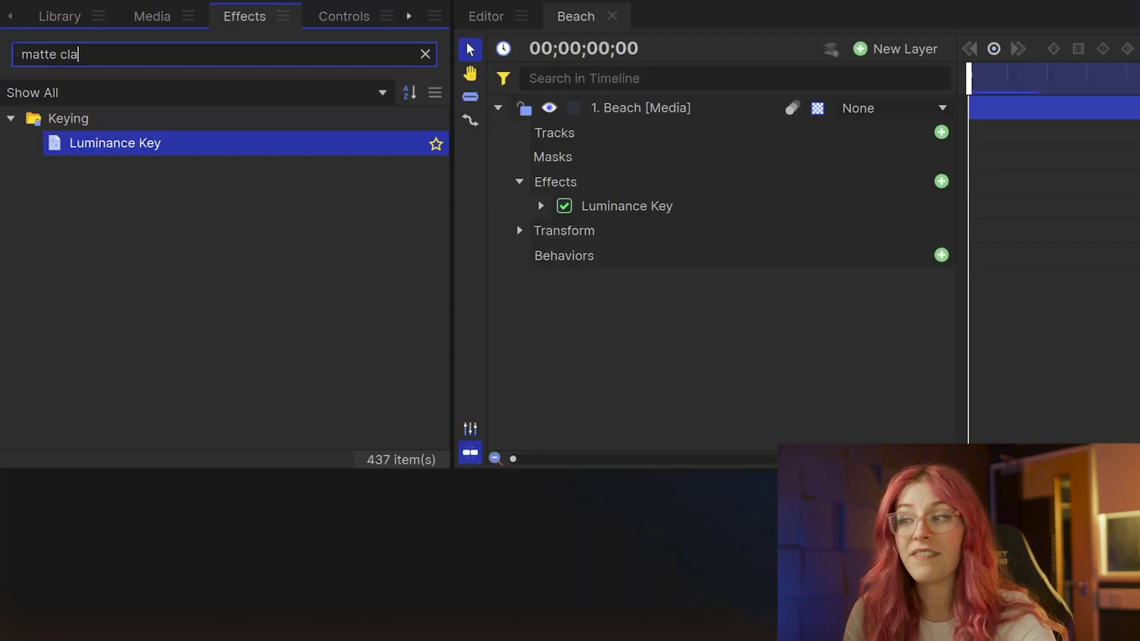
Apply Matte Cleaner to the keyed Beach layer, then add the Beach clip again as a second layer.
{"action": "key", "text": "BackSpace"}
{"action": "type", "text": "eaner"}
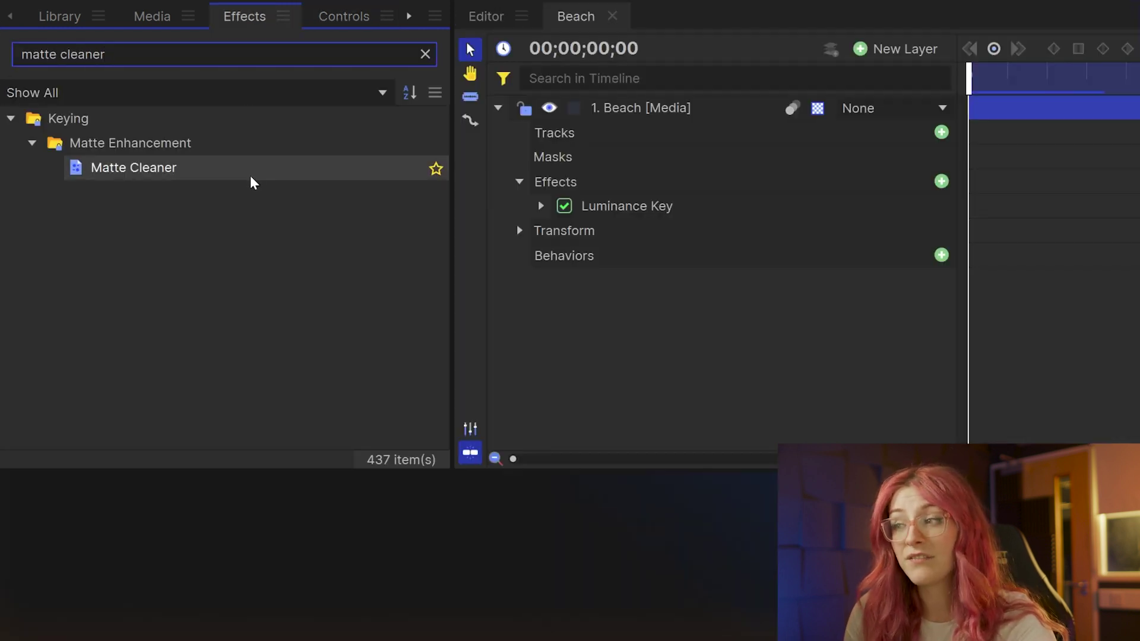
{"action": "left_click_drag", "start_coordinate": [250, 178], "coordinate": [658, 125]}
{"action": "left_click_drag", "start_coordinate": [658, 129], "coordinate": [658, 127]}
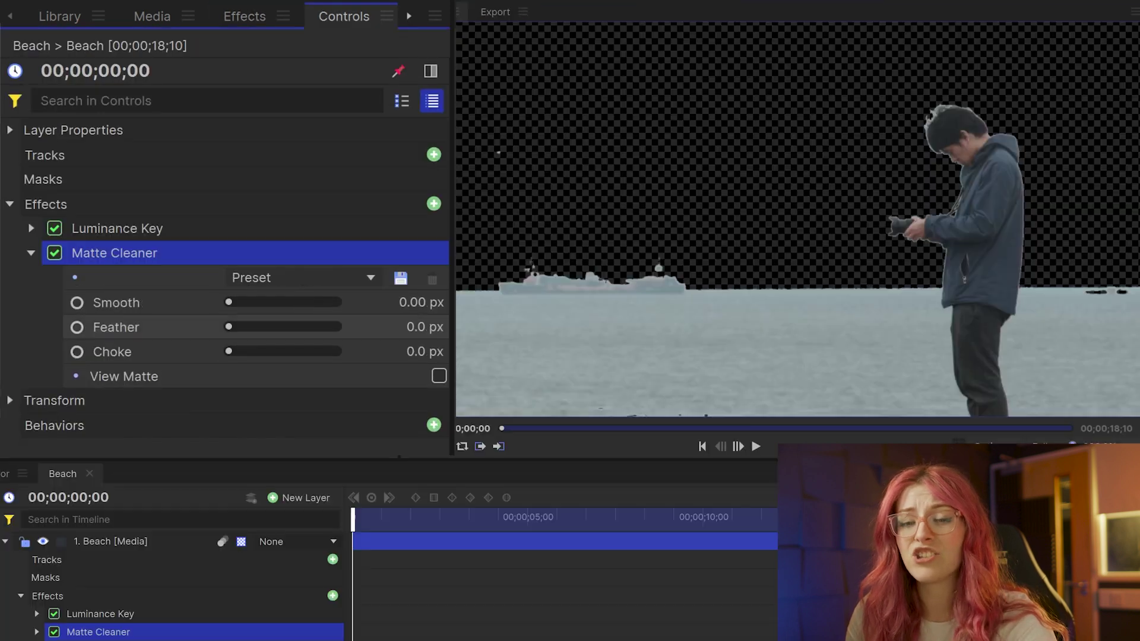
{"action": "left_click_drag", "start_coordinate": [229, 327], "coordinate": [233, 328]}
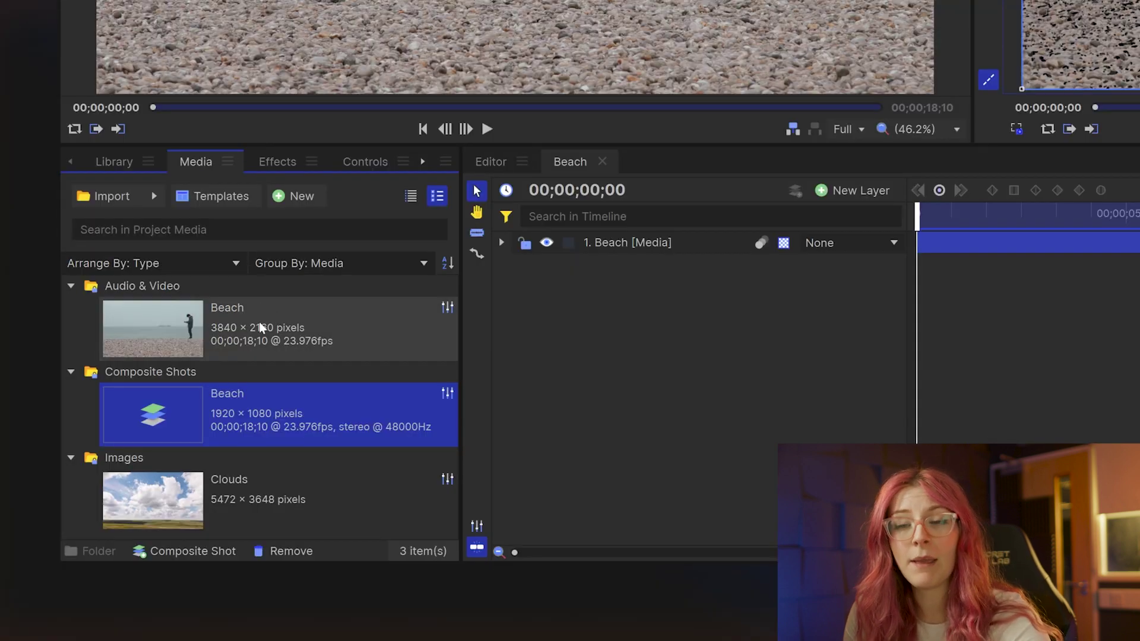
{"action": "left_click_drag", "start_coordinate": [261, 329], "coordinate": [633, 324]}
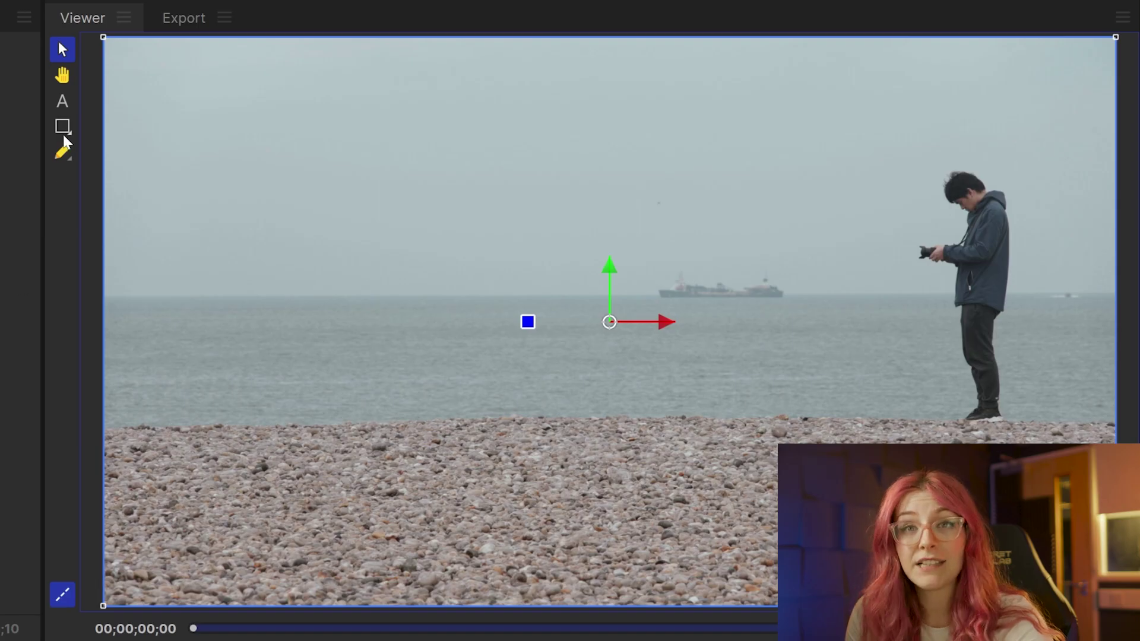
Draw a rectangle mask on the second Beach layer below the horizon, aligning its top edge to the horizon.
{"action": "left_click", "coordinate": [63, 127]}
{"action": "left_click_drag", "start_coordinate": [98, 305], "coordinate": [1137, 639]}
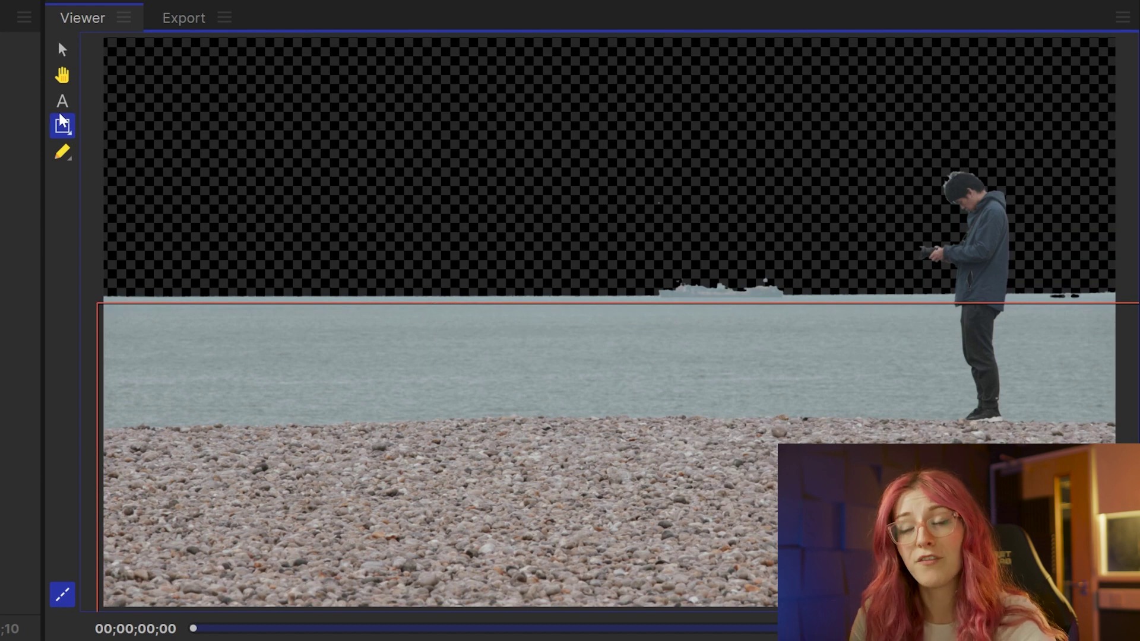
{"action": "left_click", "coordinate": [63, 50]}
{"action": "left_click_drag", "start_coordinate": [260, 317], "coordinate": [258, 315]}
{"action": "left_click_drag", "start_coordinate": [625, 613], "coordinate": [628, 563]}
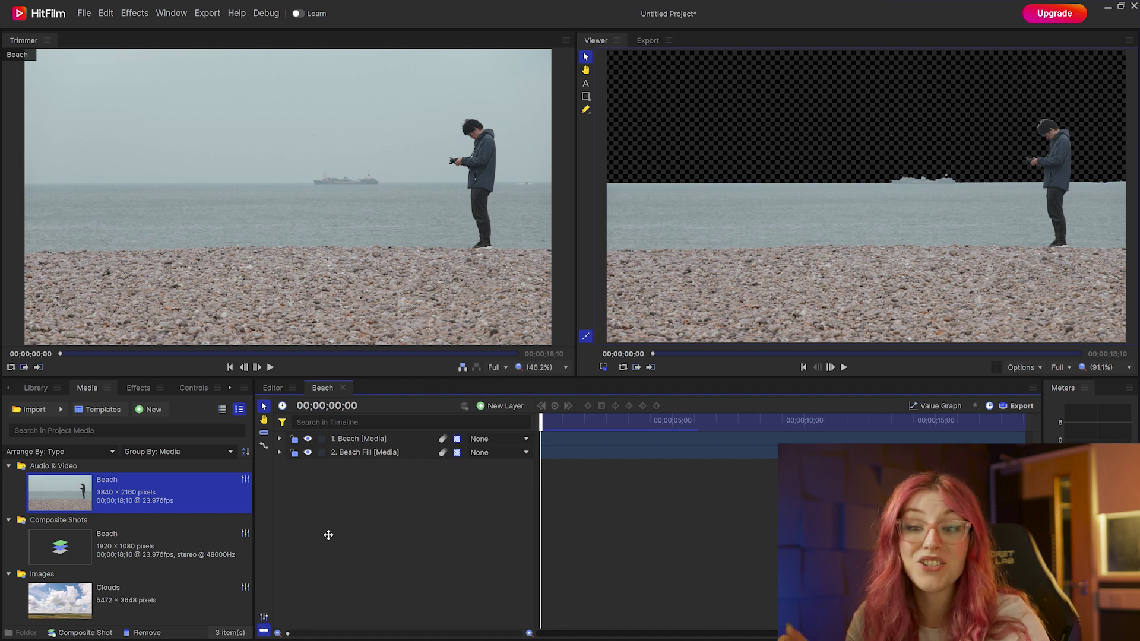
Add the Clouds photo as the third layer, scale it to 35% and raise it to Y 362.2.
{"action": "left_click_drag", "start_coordinate": [200, 601], "coordinate": [335, 520]}
{"action": "left_click_drag", "start_coordinate": [387, 478], "coordinate": [387, 477]}
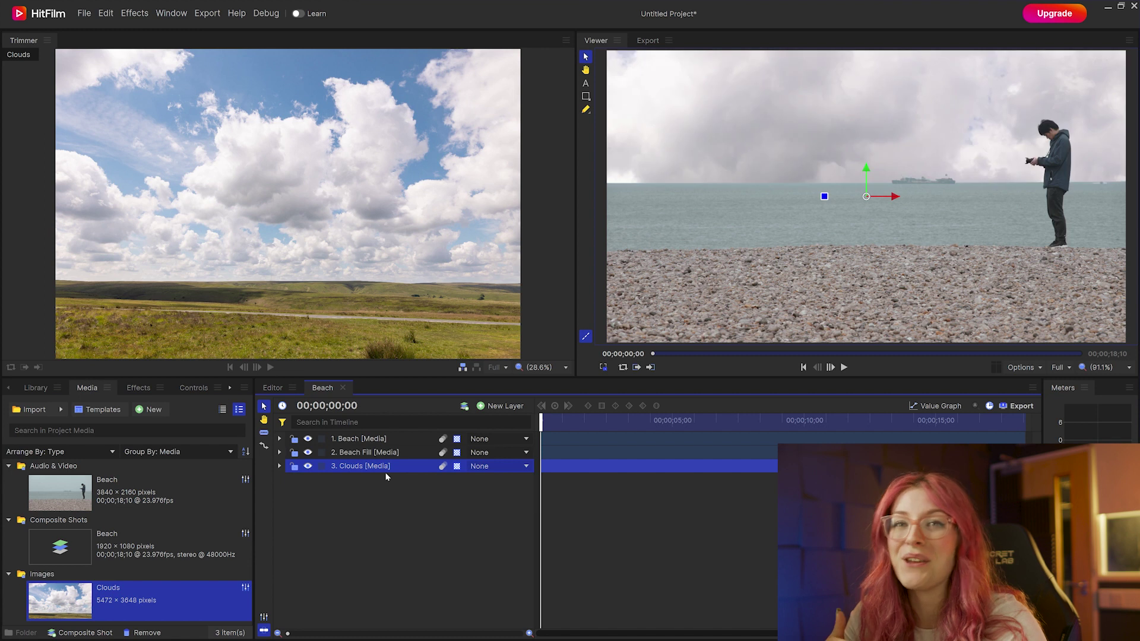
{"action": "left_click", "coordinate": [194, 388]}
{"action": "left_click", "coordinate": [283, 186]}
{"action": "left_click_drag", "start_coordinate": [365, 302], "coordinate": [316, 302]}
{"action": "left_click_drag", "start_coordinate": [791, 190], "coordinate": [786, 62]}
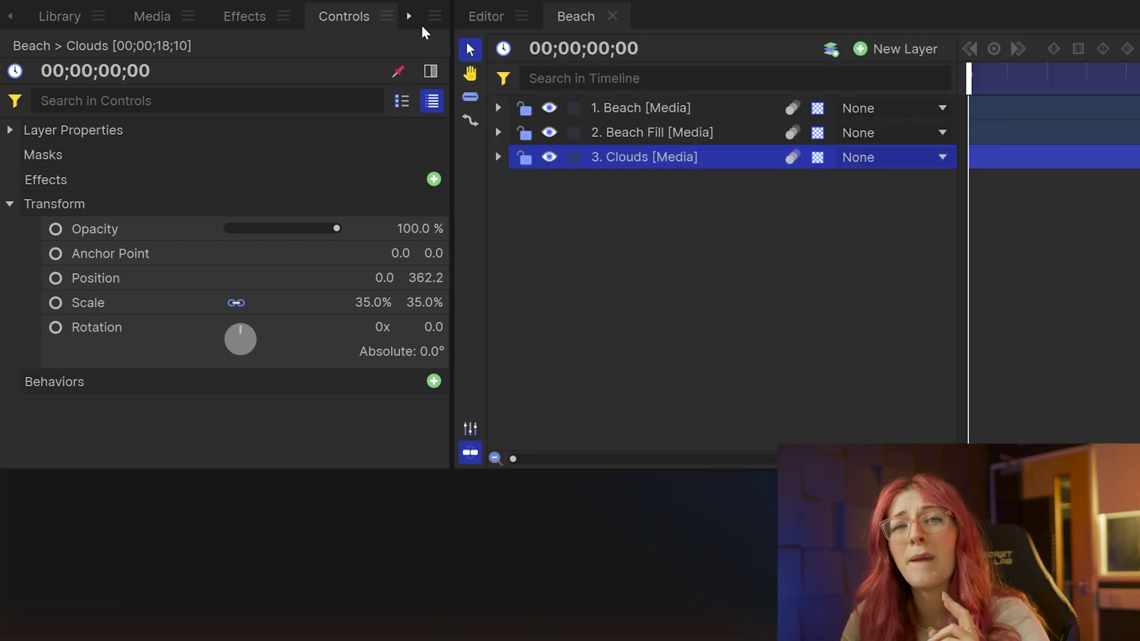
Apply Curves to the Clouds layer and drag its Red channel curve point down.
{"action": "left_click", "coordinate": [258, 16]}
{"action": "triple_click", "coordinate": [264, 63]}
{"action": "type", "text": "cur"}
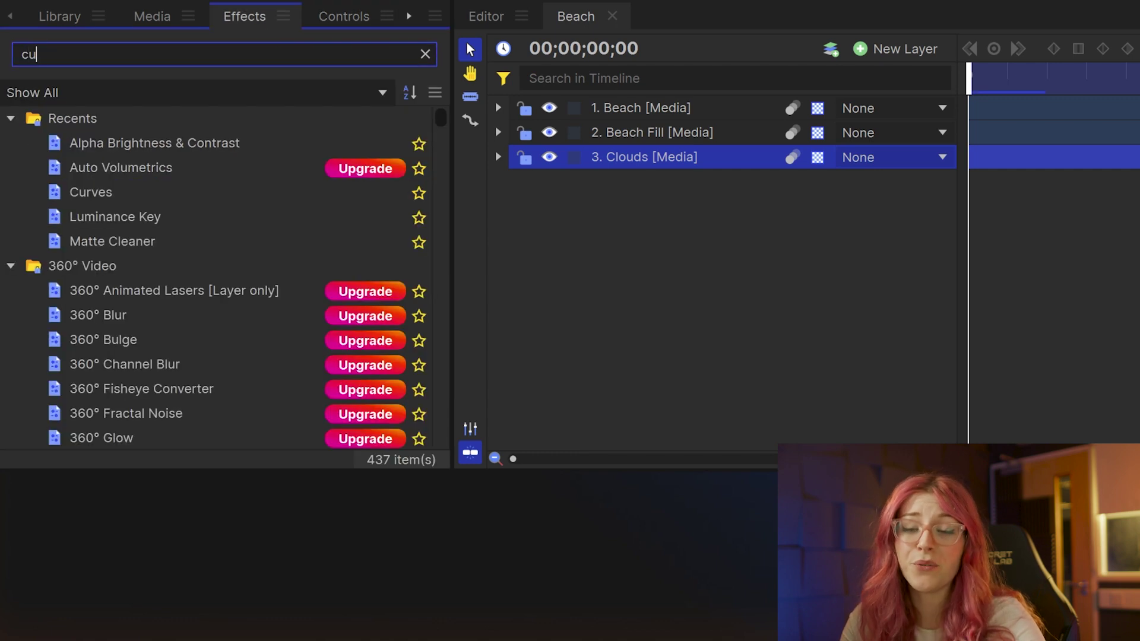
{"action": "type", "text": "ves"}
{"action": "left_click_drag", "start_coordinate": [251, 148], "coordinate": [664, 155]}
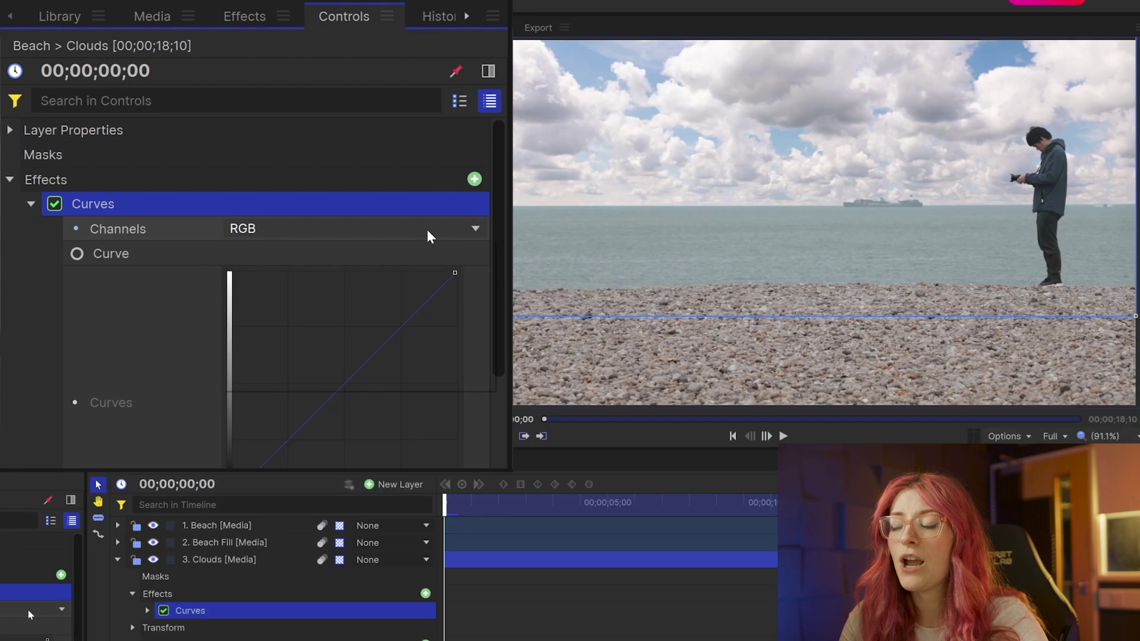
{"action": "left_click", "coordinate": [427, 229]}
{"action": "left_click", "coordinate": [426, 279]}
{"action": "left_click_drag", "start_coordinate": [501, 239], "coordinate": [503, 307]}
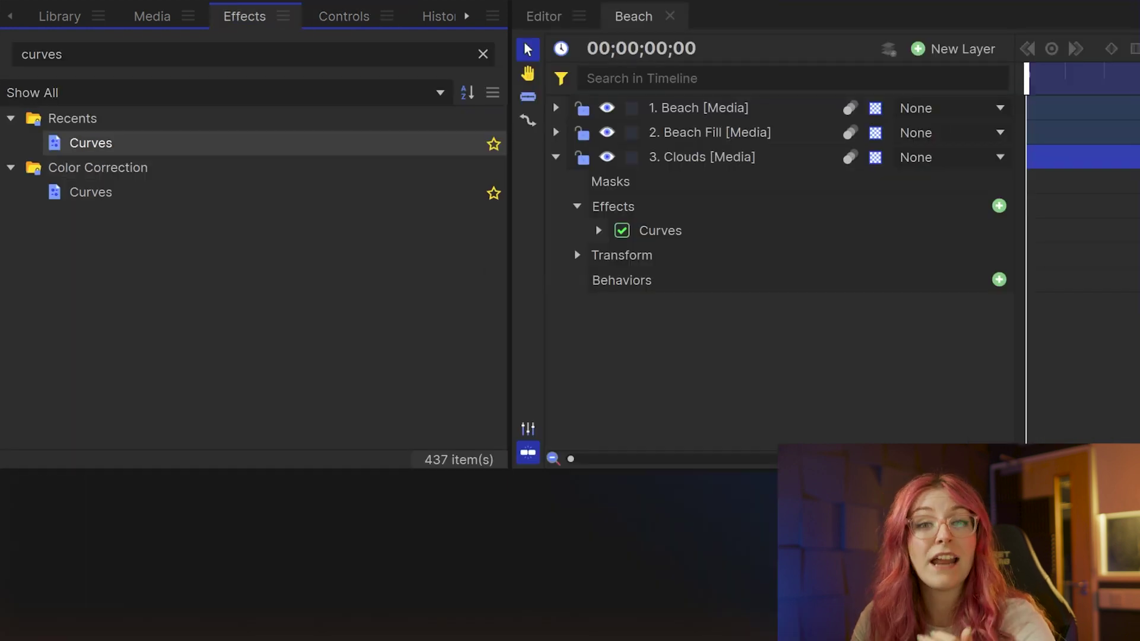
Apply Blur to the Clouds layer and reduce its radius to 5.00 px.
{"action": "type", "text": "blur"}
{"action": "left_click", "coordinate": [225, 272]}
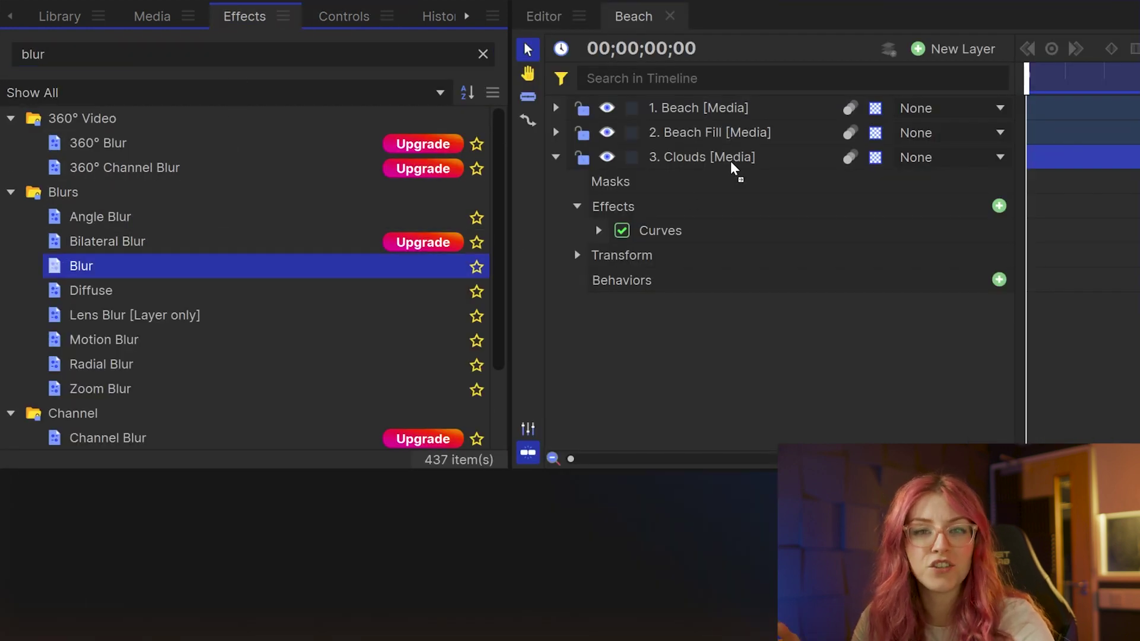
{"action": "left_click_drag", "start_coordinate": [730, 161], "coordinate": [732, 160]}
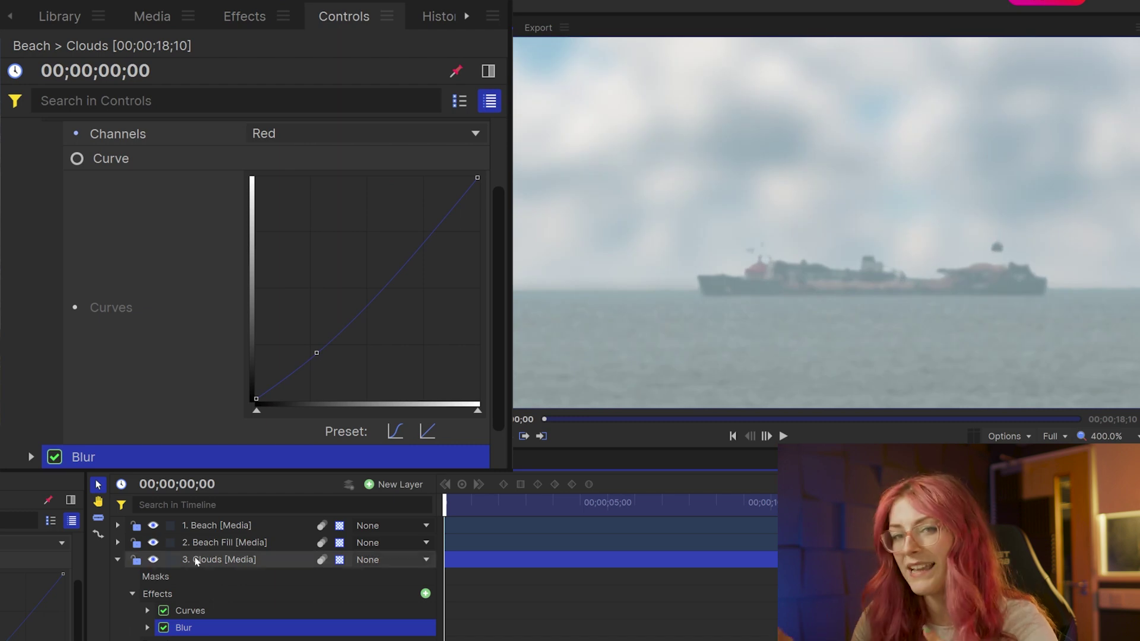
{"action": "scroll", "coordinate": [19, 210], "scroll_direction": "up", "scroll_amount": 2}
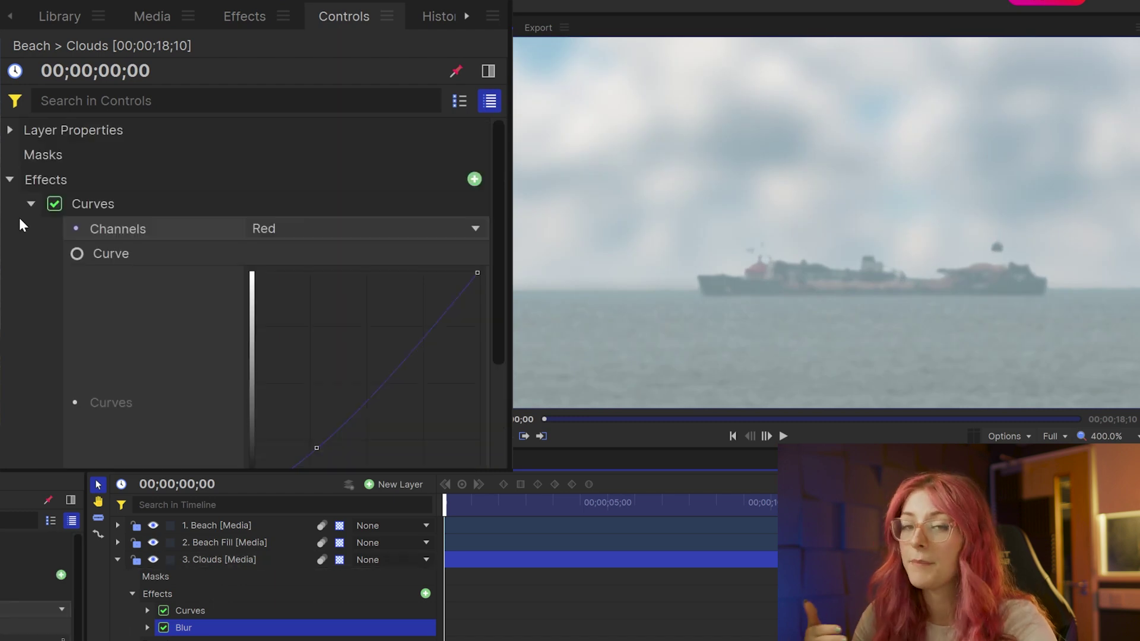
{"action": "left_click", "coordinate": [30, 205]}
{"action": "left_click", "coordinate": [30, 228]}
{"action": "left_click", "coordinate": [113, 278]}
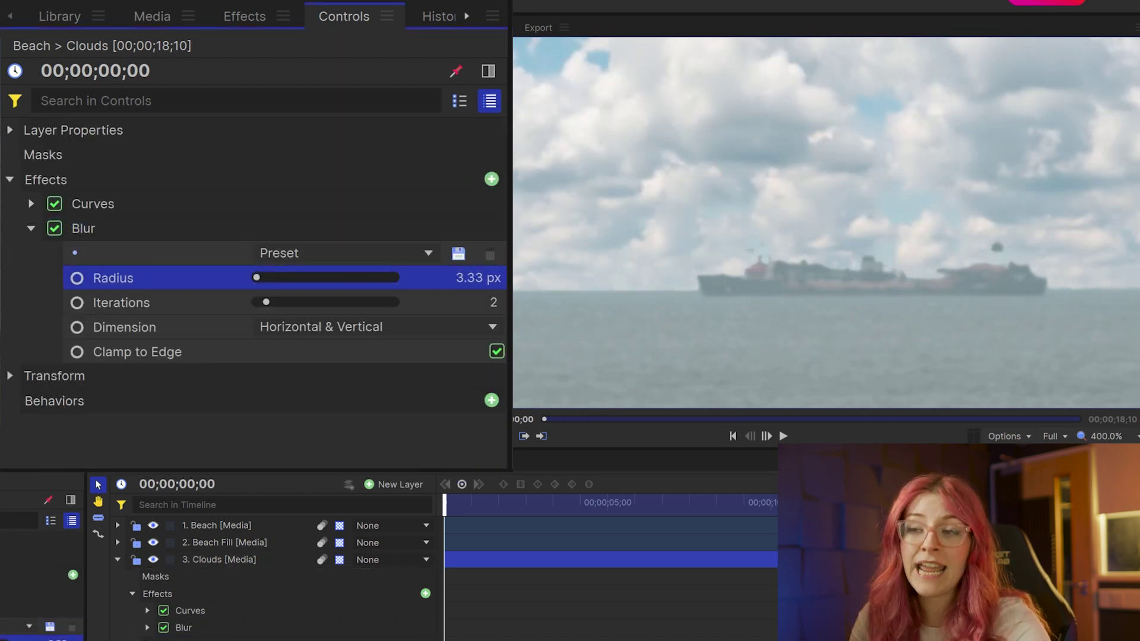
{"action": "key", "text": "Down"}
{"action": "key", "text": "Down"}
{"action": "key", "text": "Down"}
{"action": "left_click", "coordinate": [478, 274]}
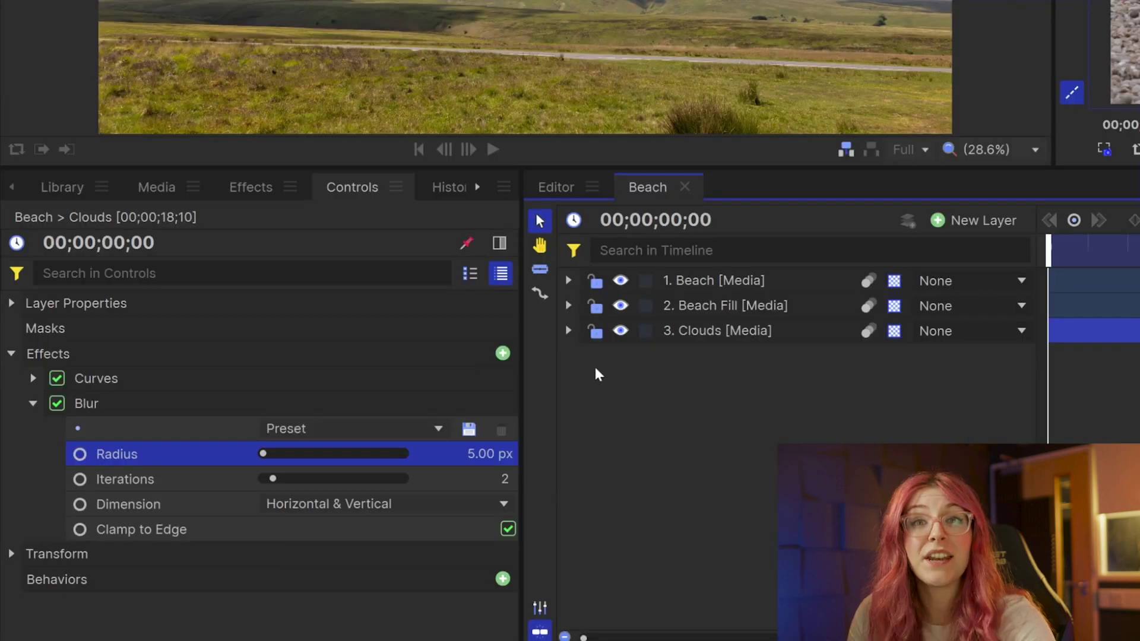
{"action": "left_click", "coordinate": [596, 373]}
Apply Light Wrap to the Beach layer with 3. Clouds as its source layer.
{"action": "left_click", "coordinate": [755, 283]}
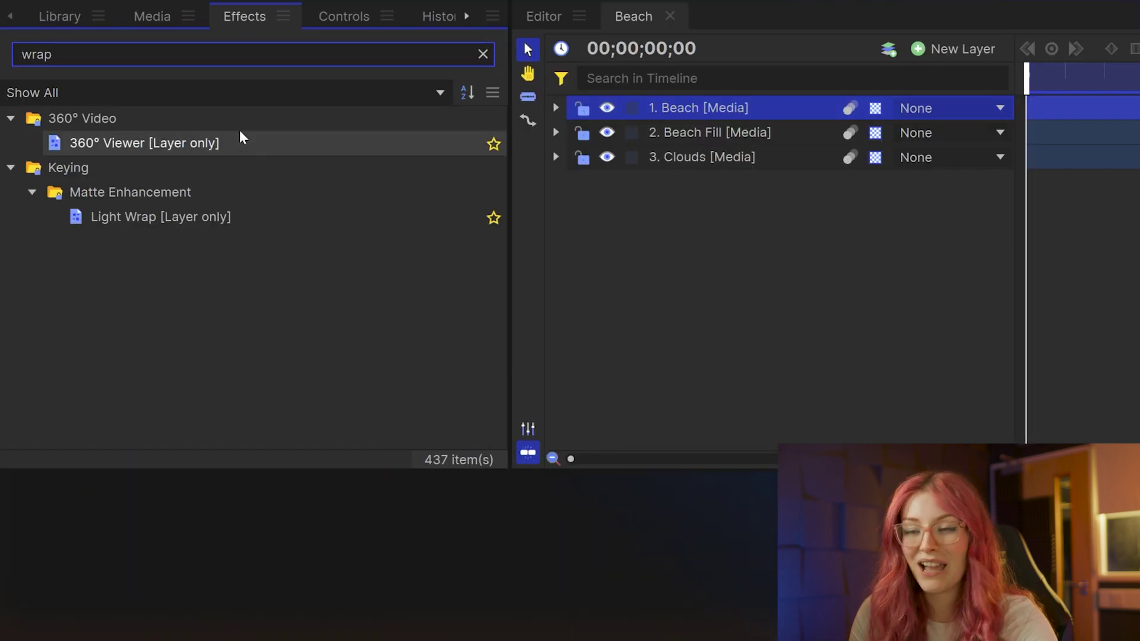
{"action": "left_click", "coordinate": [259, 218]}
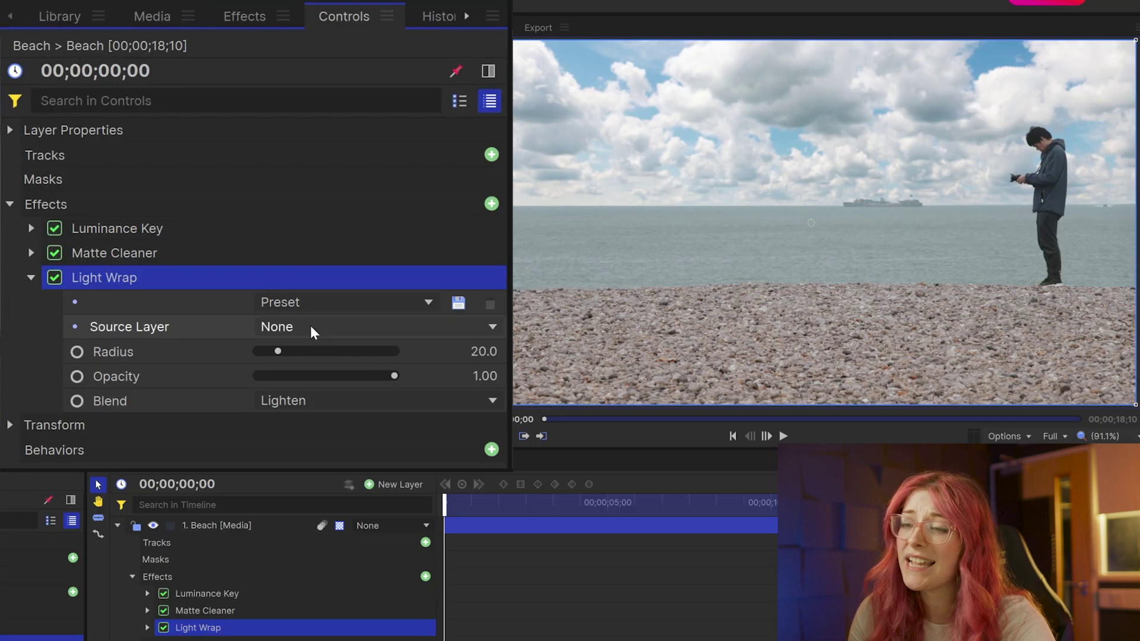
{"action": "left_click", "coordinate": [356, 329]}
{"action": "left_click", "coordinate": [385, 415]}
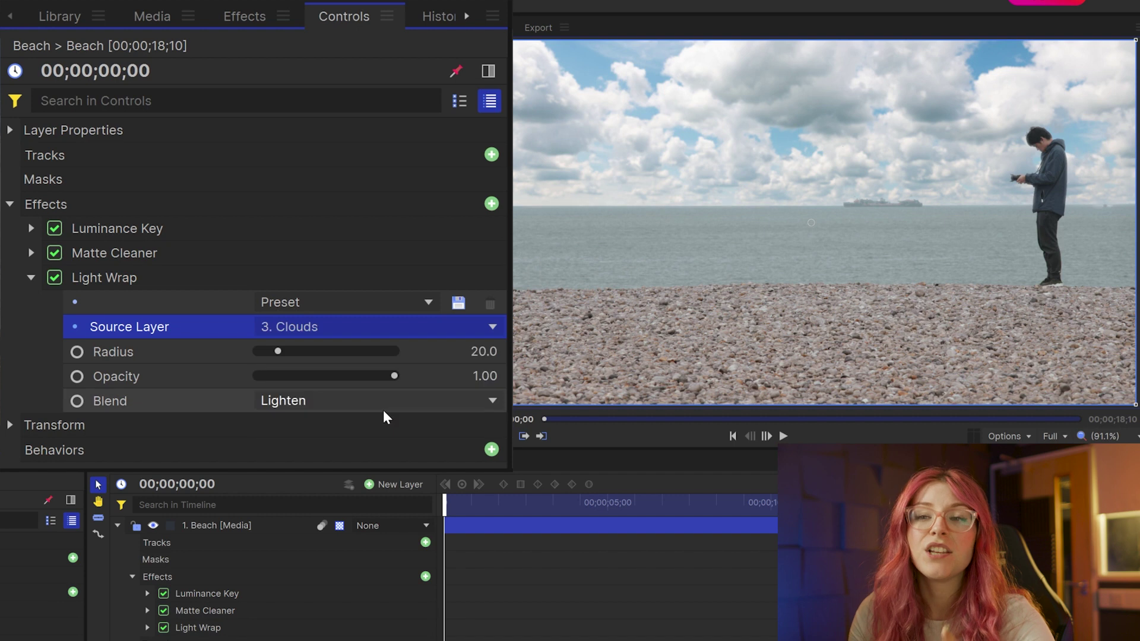
Compare the light wrap off and on, then widen its radius to 64.0 and lower its opacity.
{"action": "scroll", "coordinate": [1096, 161], "scroll_direction": "up", "scroll_amount": 5}
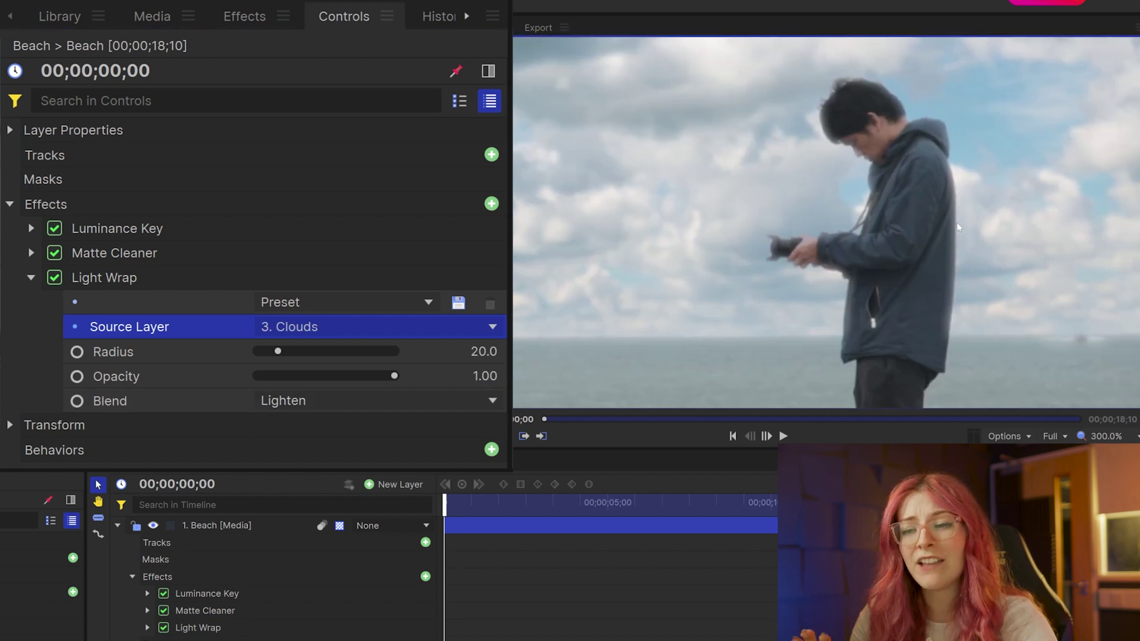
{"action": "left_click", "coordinate": [55, 278]}
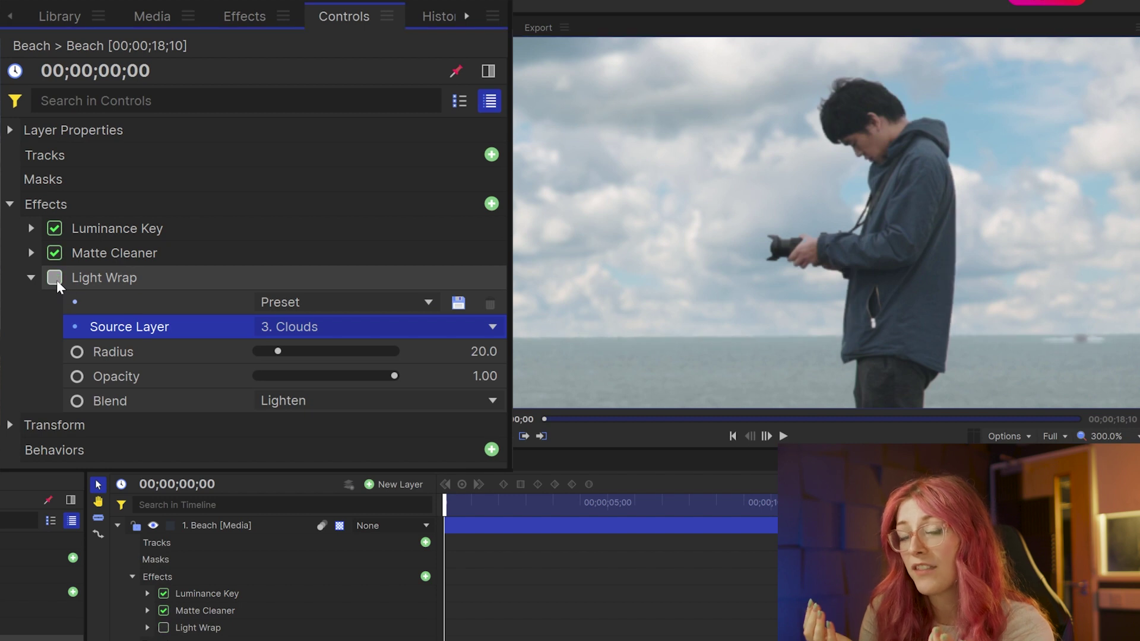
{"action": "left_click", "coordinate": [55, 278]}
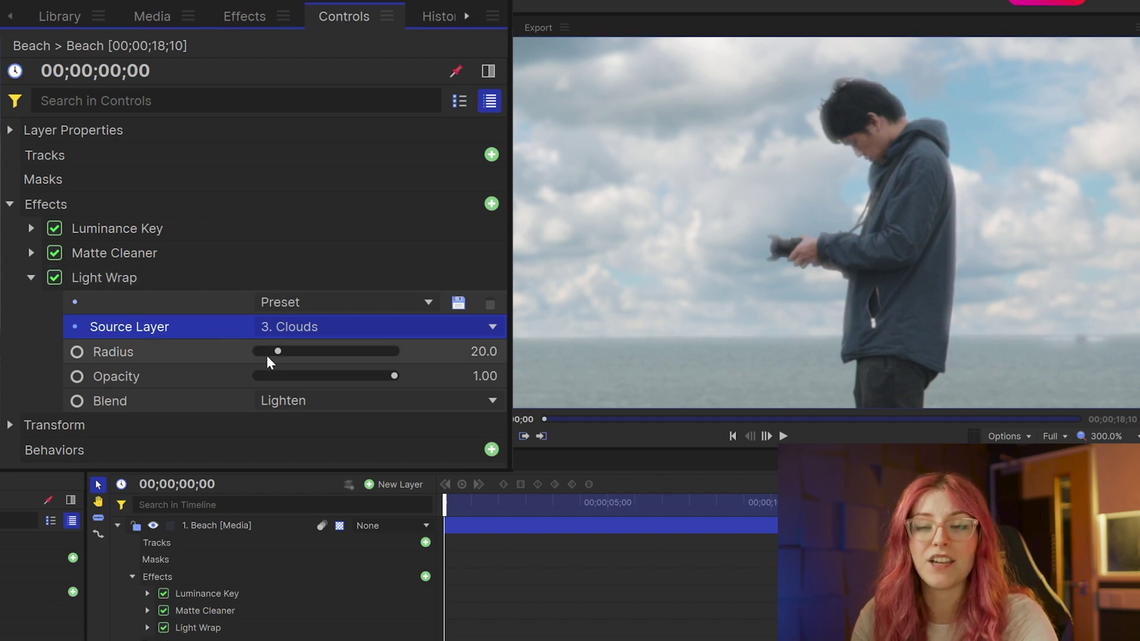
{"action": "left_click_drag", "start_coordinate": [277, 352], "coordinate": [335, 353]}
{"action": "left_click_drag", "start_coordinate": [394, 376], "coordinate": [285, 383]}
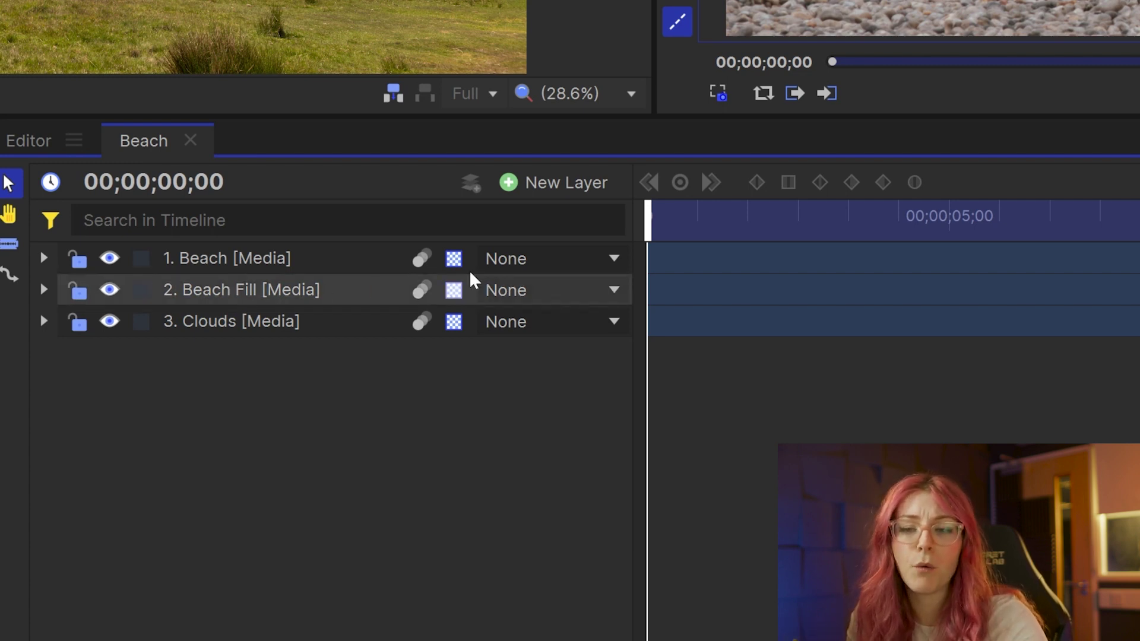
Add a Color Grade layer on top and lower its Blue channel highlights with Curves.
{"action": "left_click", "coordinate": [573, 189]}
{"action": "left_click", "coordinate": [581, 274]}
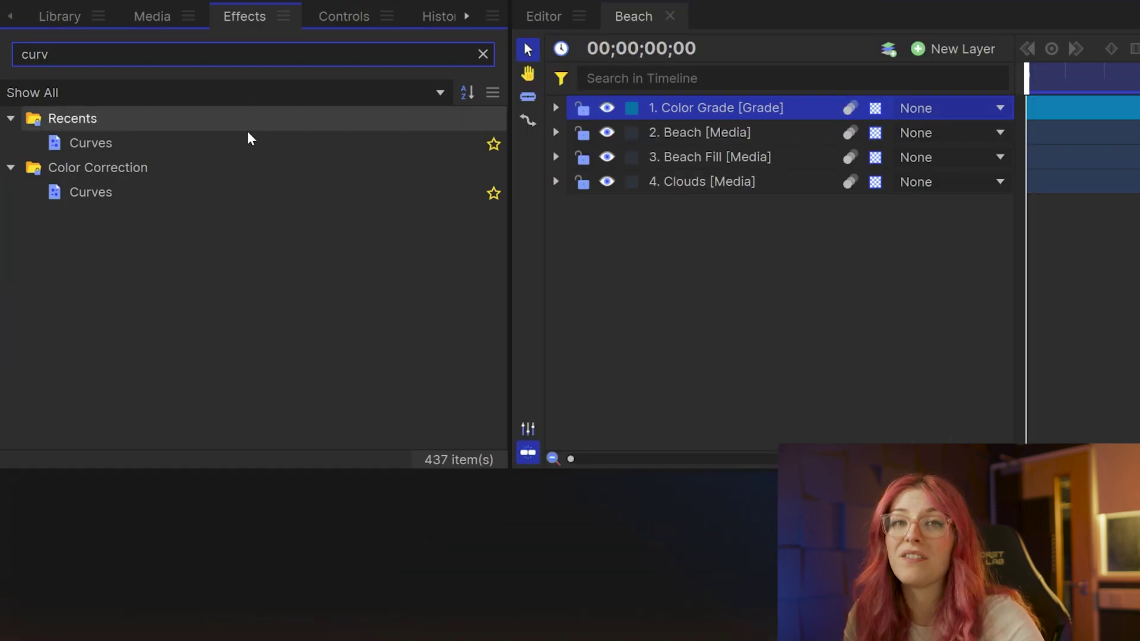
{"action": "left_click_drag", "start_coordinate": [247, 141], "coordinate": [715, 119]}
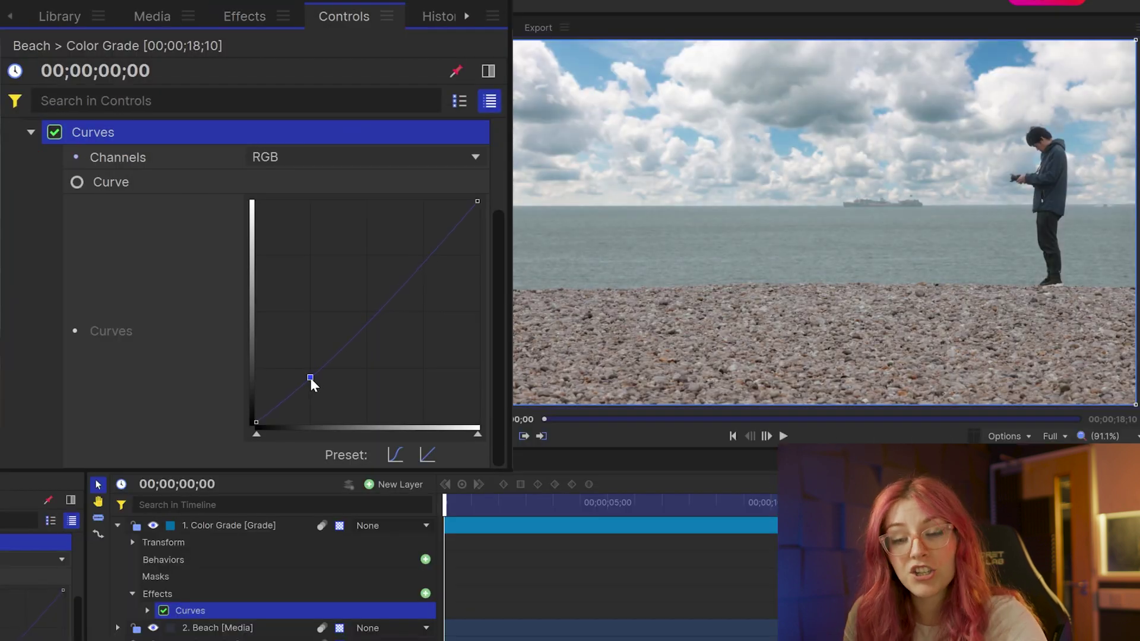
{"action": "left_click", "coordinate": [368, 157]}
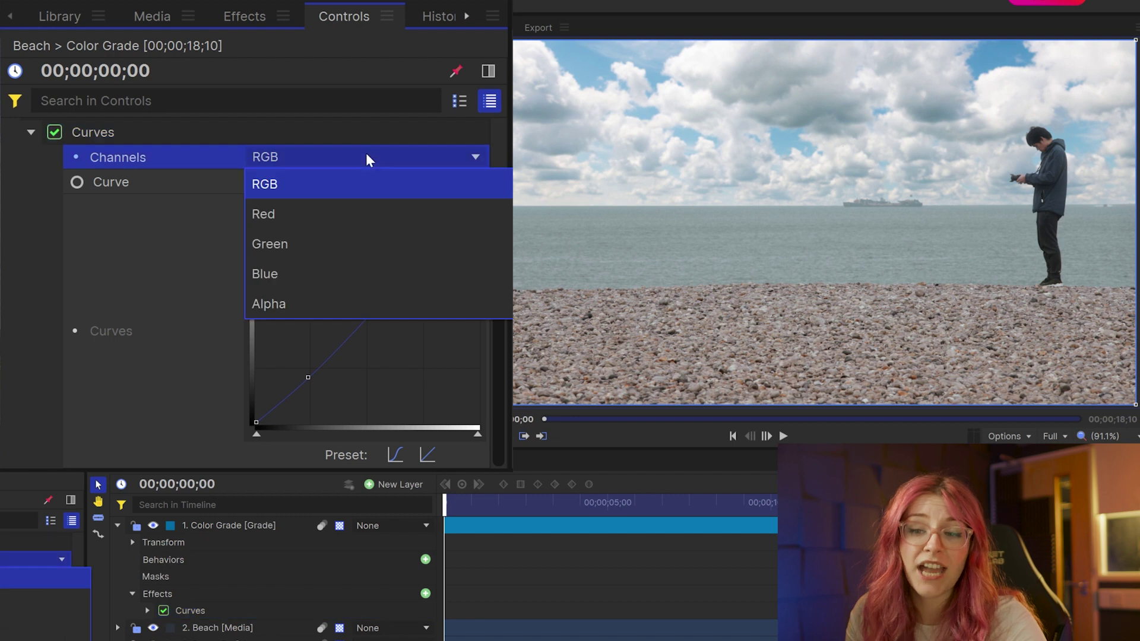
{"action": "left_click", "coordinate": [372, 274]}
{"action": "left_click_drag", "start_coordinate": [476, 207], "coordinate": [480, 228]}
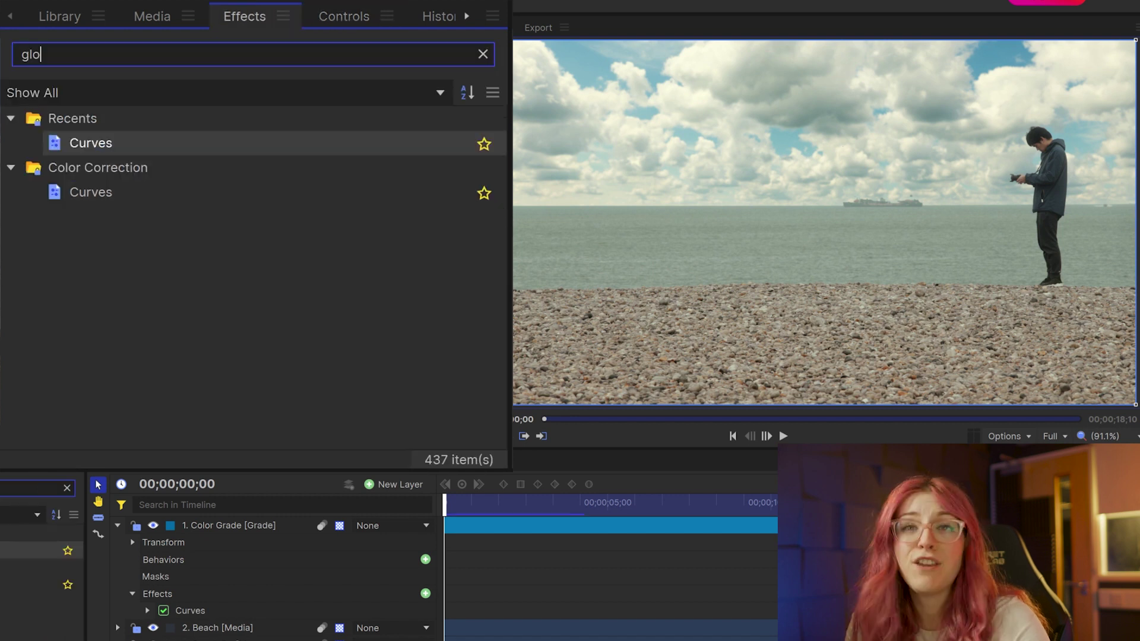
Apply the Glow effect to the Color Grade layer.
{"action": "type", "text": "w"}
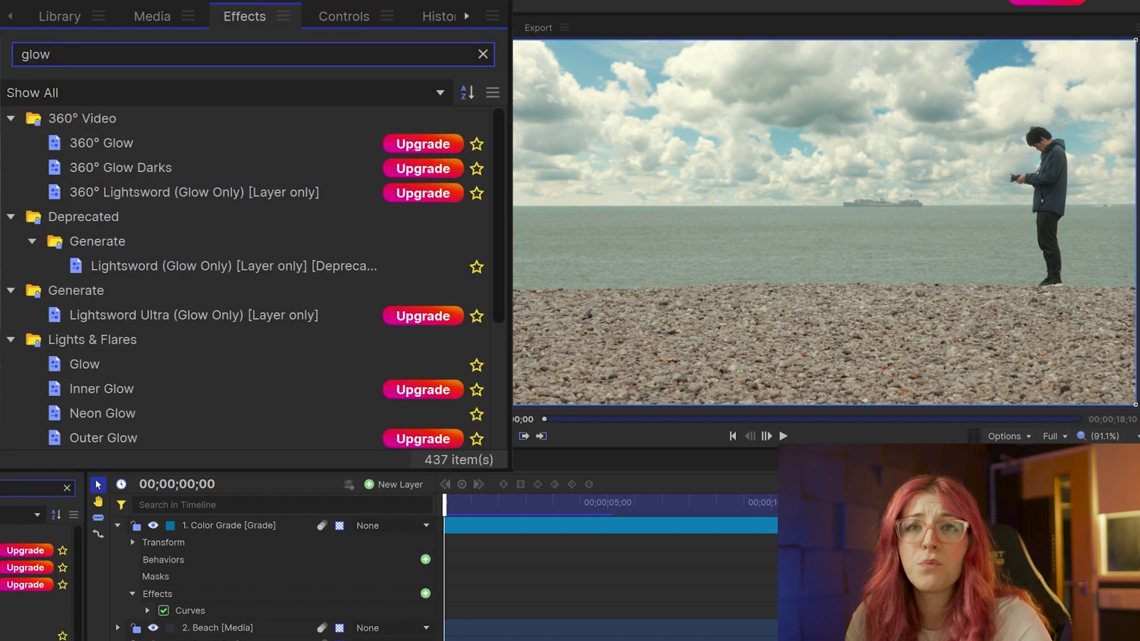
{"action": "left_click_drag", "start_coordinate": [223, 362], "coordinate": [457, 314]}
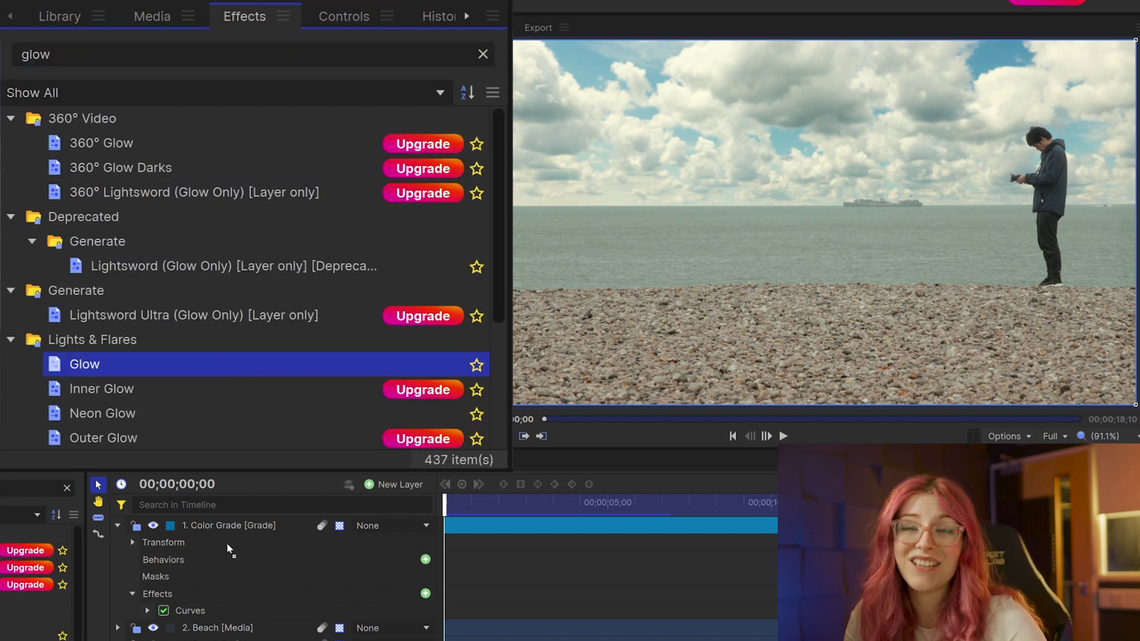
{"action": "left_click_drag", "start_coordinate": [229, 545], "coordinate": [227, 540]}
{"action": "scroll", "coordinate": [95, 226], "scroll_direction": "up", "scroll_amount": 3}
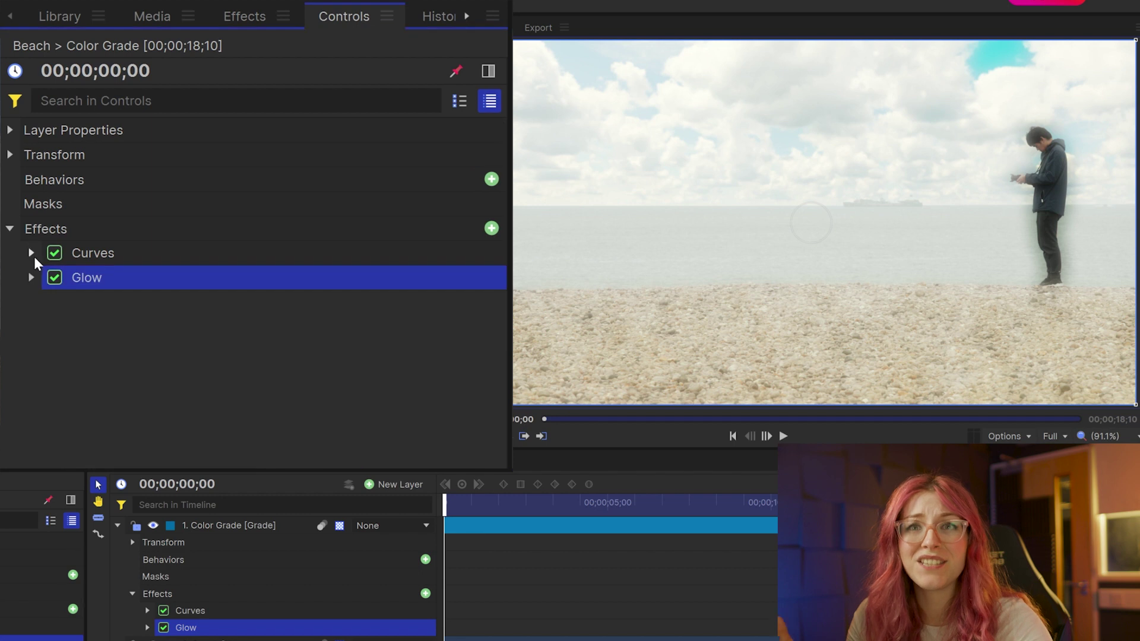
{"action": "left_click", "coordinate": [31, 277]}
Set the glow threshold to 71%, radius to 291.8 px and intensity to 0.4.
{"action": "left_click_drag", "start_coordinate": [311, 352], "coordinate": [341, 377]}
{"action": "mouse_move", "coordinate": [481, 326]}
{"action": "left_mouse_down"}
{"action": "mouse_move", "coordinate": [447, 326]}
{"action": "mouse_move", "coordinate": [468, 326]}
{"action": "left_mouse_up"}
{"action": "left_click", "coordinate": [488, 326]}
{"action": "key", "text": "BackSpace"}
{"action": "type", "text": ".4"}
{"action": "key", "text": "Return"}
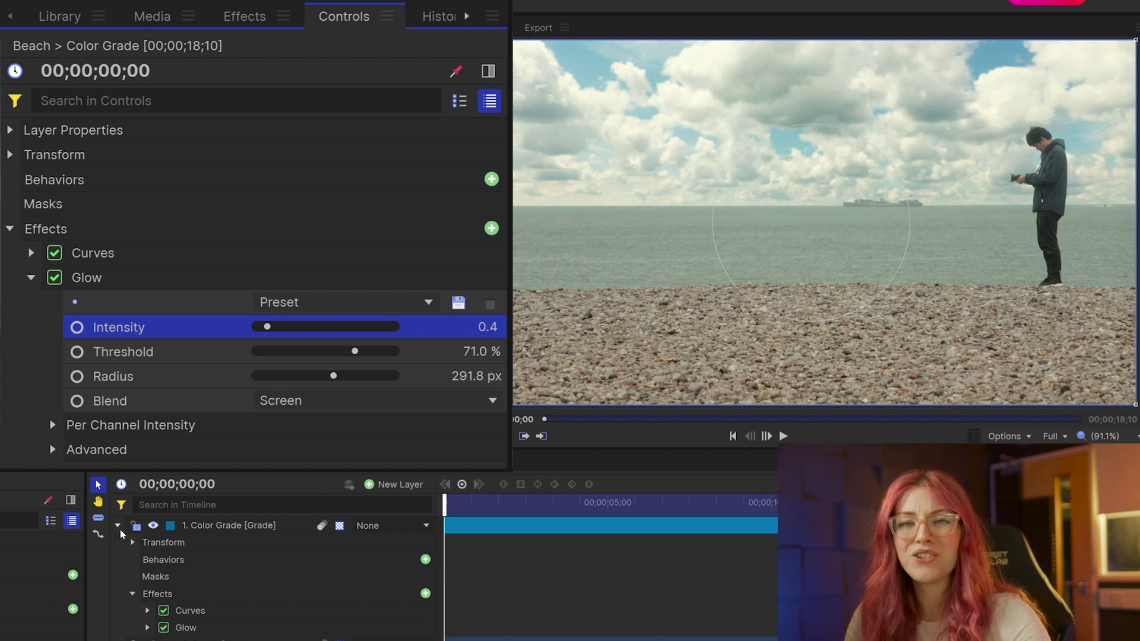
{"action": "left_click", "coordinate": [118, 526]}
{"action": "left_click", "coordinate": [216, 620]}
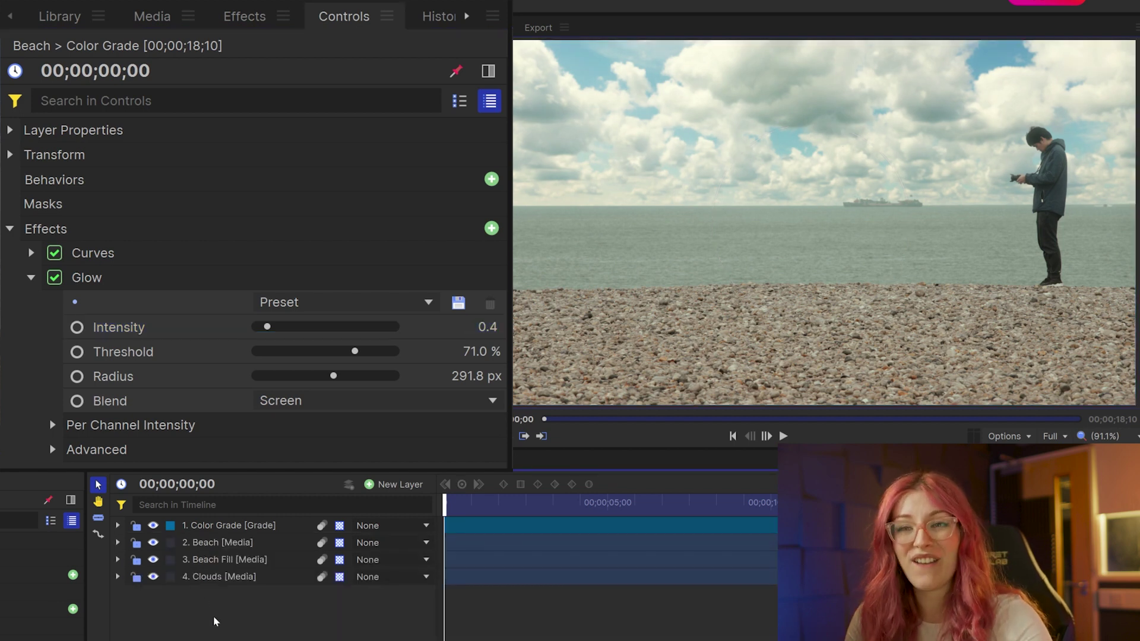